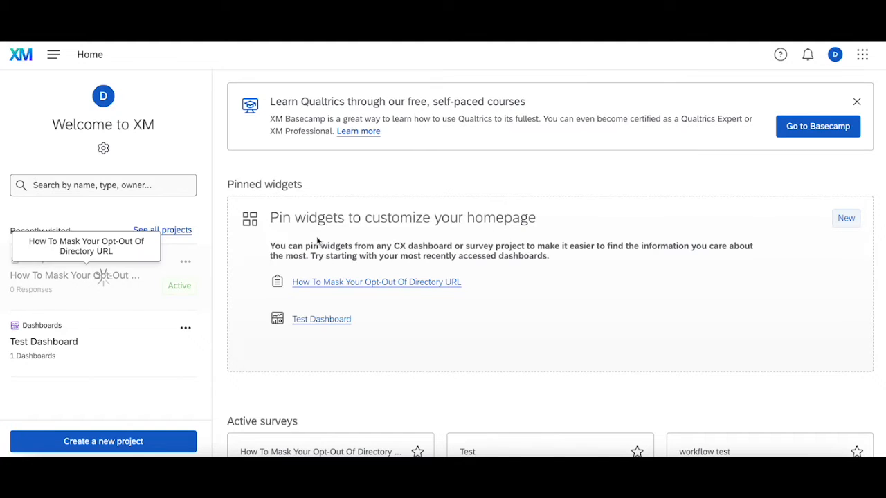
Step: Open the How To Mask Your Opt-Out Of Directory URL survey and start composing an email distribution for it
{"action": "left_click", "coordinate": [101, 274]}
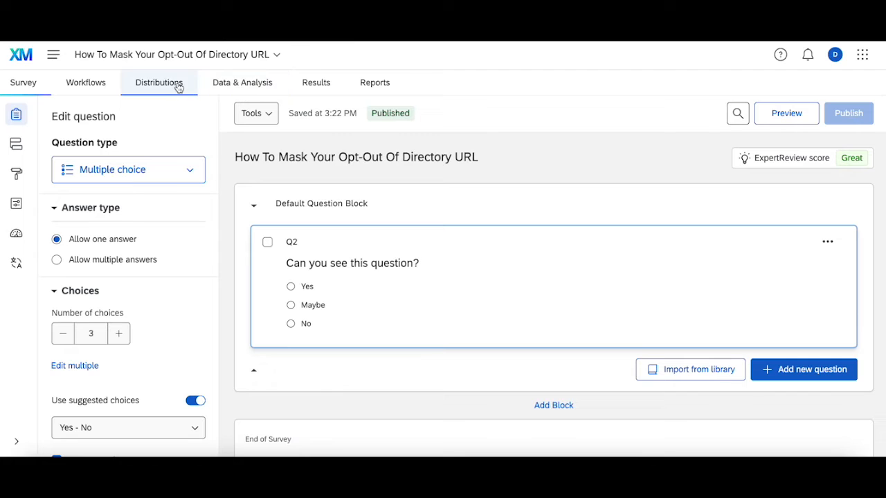
{"action": "left_click", "coordinate": [178, 86]}
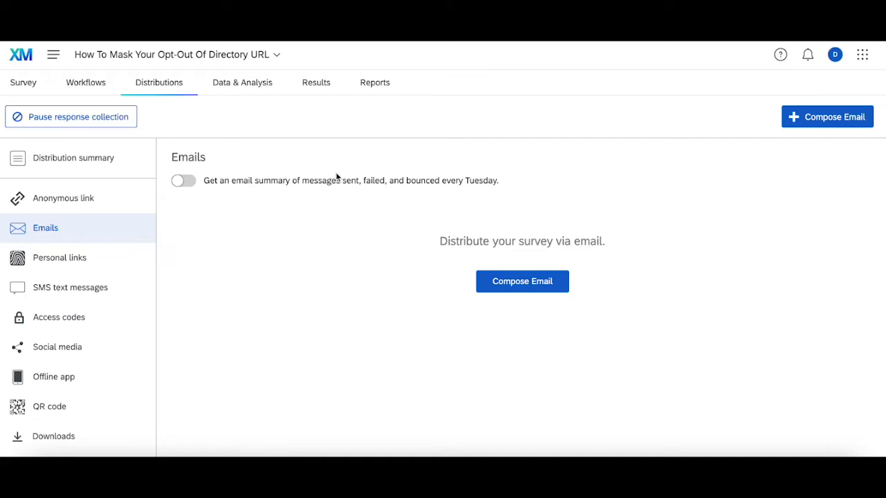
{"action": "left_click", "coordinate": [537, 284]}
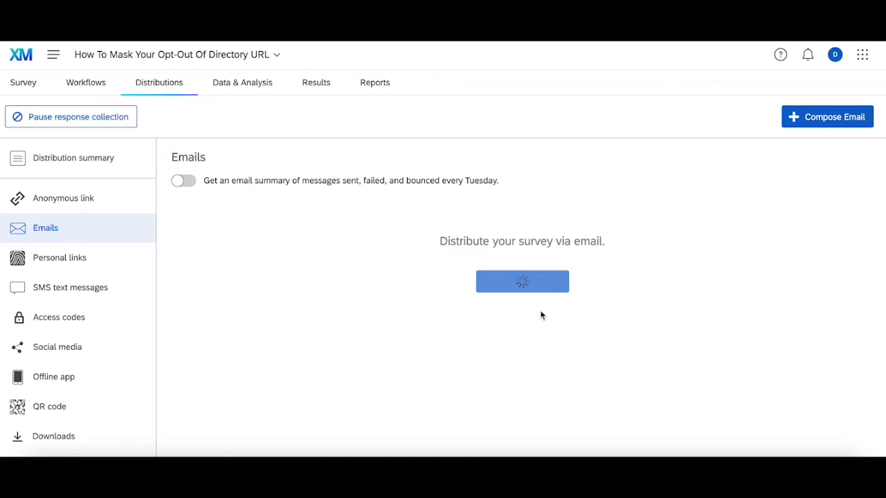
Step: Address the email to a single test contact from the Email Distribution Test List in the personal library
{"action": "left_click", "coordinate": [322, 141]}
{"action": "mouse_move", "coordinate": [336, 165]}
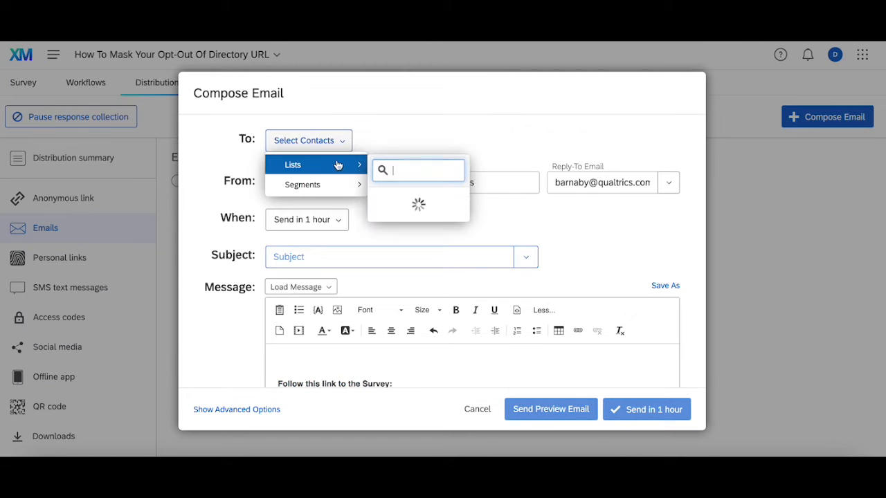
{"action": "mouse_move", "coordinate": [441, 132]}
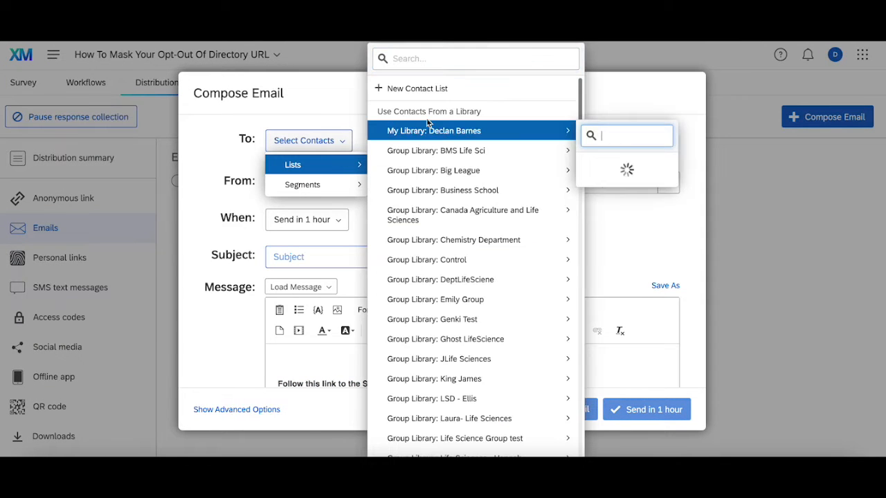
{"action": "mouse_move", "coordinate": [642, 235]}
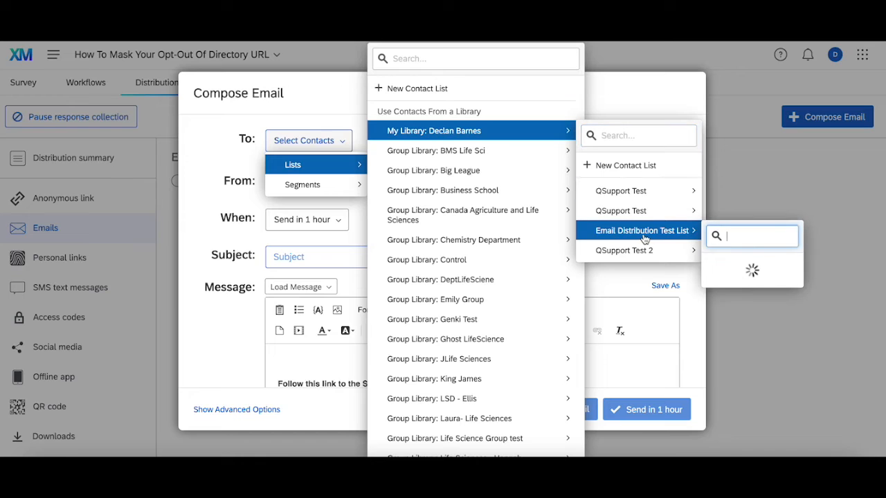
{"action": "left_click", "coordinate": [523, 348]}
Step: Enter Test 1 as both the subject and the opening message line, and set the email to send now
{"action": "left_click", "coordinate": [406, 253]}
{"action": "type", "text": "Test "}
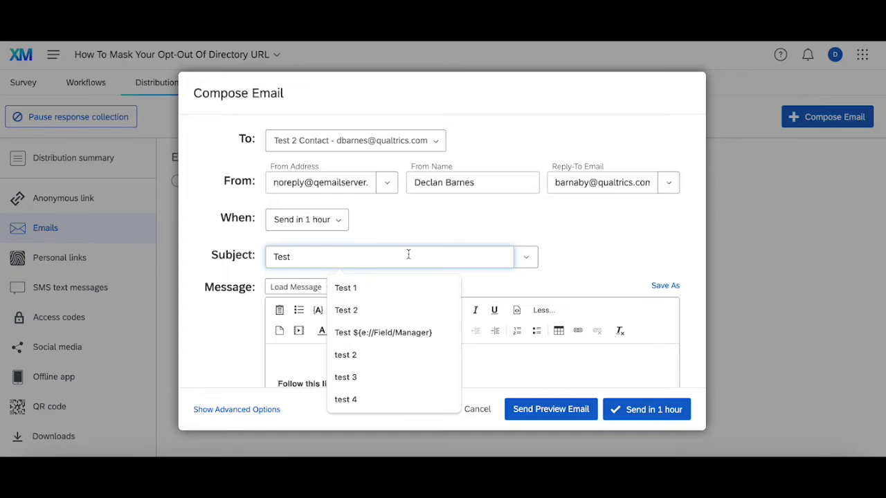
{"action": "type", "text": "1"}
{"action": "left_click", "coordinate": [316, 366]}
{"action": "type", "text": "Test 1"}
{"action": "left_click", "coordinate": [301, 220]}
{"action": "left_click", "coordinate": [304, 239]}
Step: Duplicate the ${l://OptOutLink?d=Click here to unsubscribe} line below the original in the message
{"action": "scroll", "coordinate": [417, 229], "scroll_direction": "down", "scroll_amount": 2}
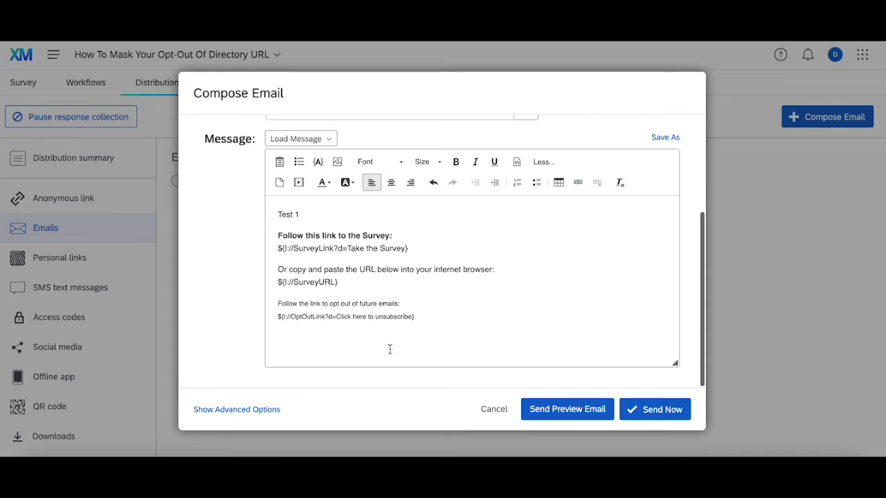
{"action": "triple_click", "coordinate": [364, 317]}
{"action": "key", "text": "ctrl+c"}
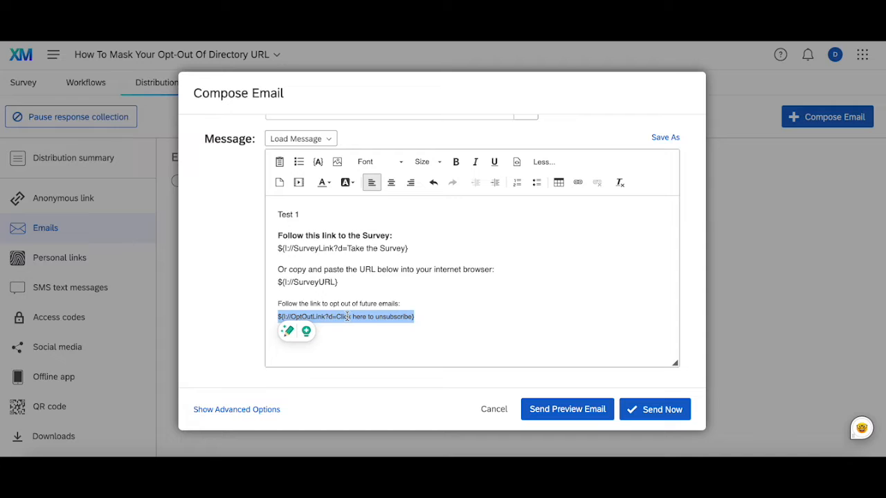
{"action": "left_click", "coordinate": [388, 339]}
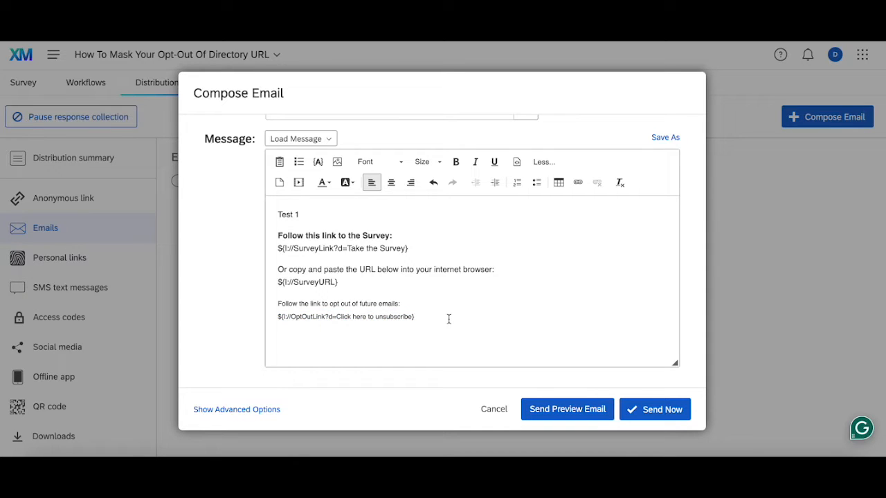
{"action": "key", "text": "ctrl+v"}
Step: Turn the duplicated opt-out line into the directory opt-out URL ${l://OptOutURL}&OptOut=dir
{"action": "double_click", "coordinate": [321, 343]}
{"action": "left_click", "coordinate": [322, 342]}
{"action": "key", "text": "BackSpace"}
{"action": "key", "text": "BackSpace"}
{"action": "key", "text": "BackSpace"}
{"action": "key", "text": "BackSpace"}
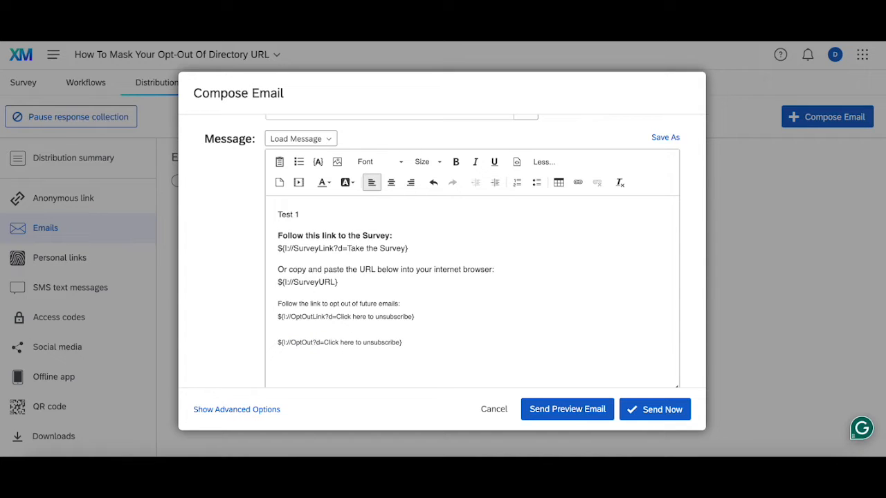
{"action": "type", "text": "URL"}
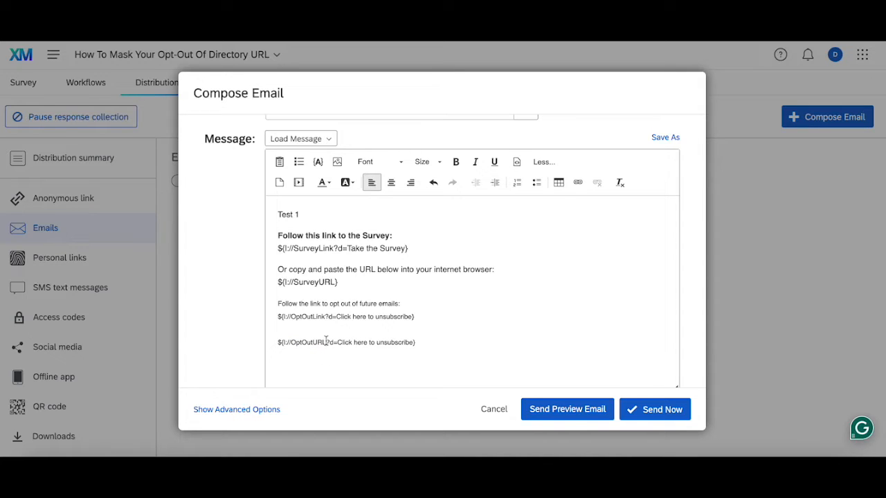
{"action": "left_click_drag", "start_coordinate": [327, 341], "coordinate": [413, 341]}
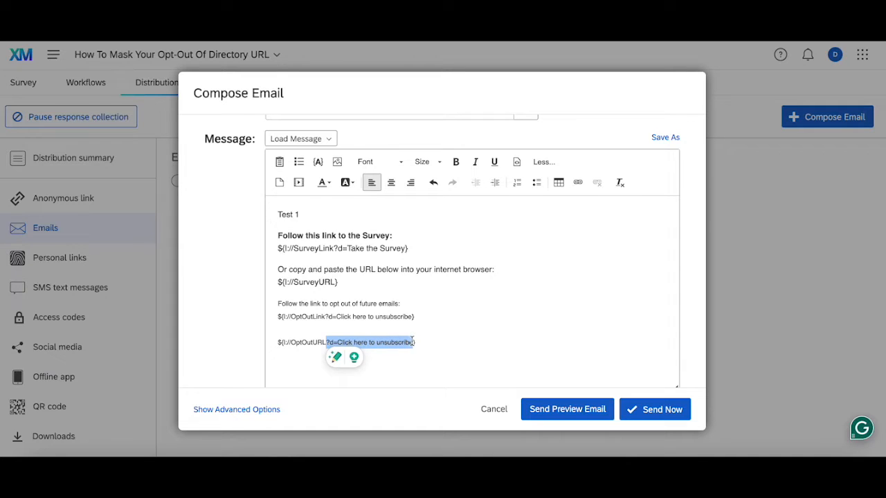
{"action": "key", "text": "BackSpace"}
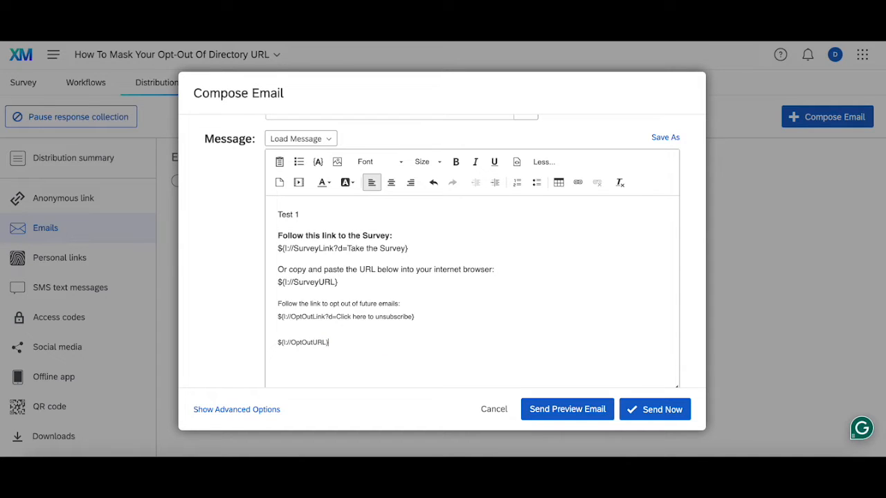
{"action": "type", "text": "&OptOut=dir"}
{"action": "triple_click", "coordinate": [321, 342]}
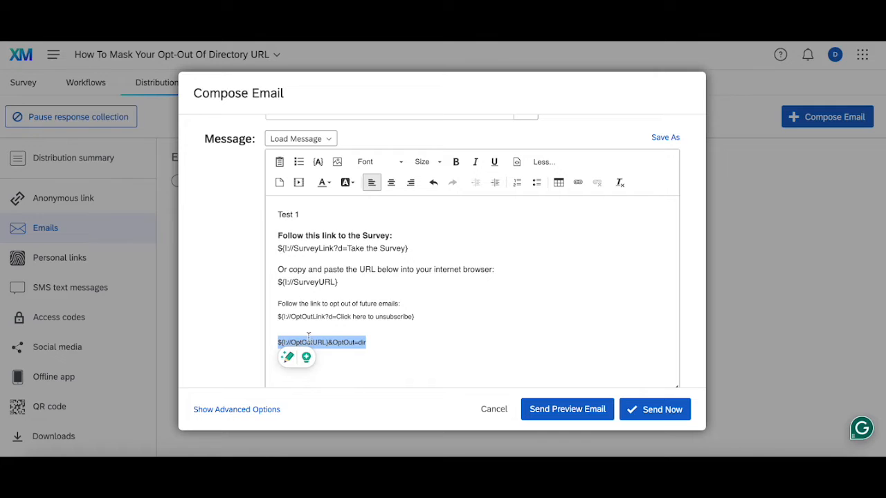
{"action": "triple_click", "coordinate": [328, 316]}
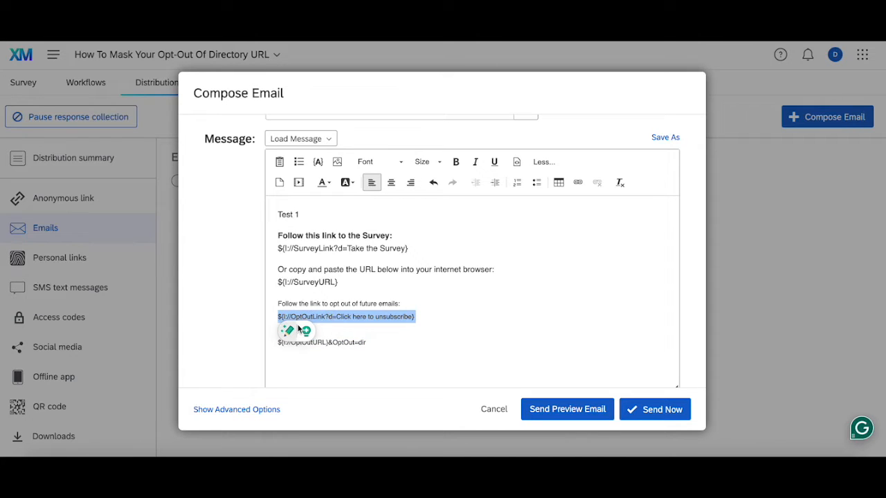
{"action": "left_click", "coordinate": [370, 313]}
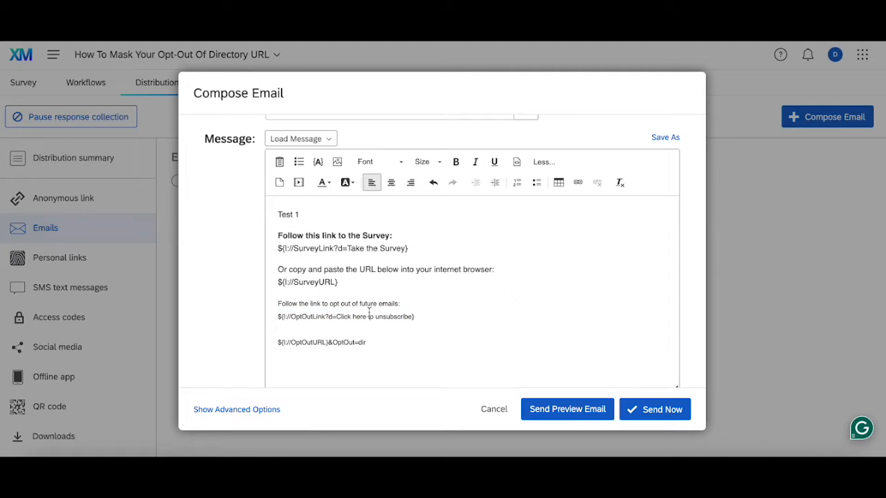
{"action": "left_click", "coordinate": [379, 339]}
{"action": "scroll", "coordinate": [432, 314], "scroll_direction": "up", "scroll_amount": 3}
{"action": "scroll", "coordinate": [431, 314], "scroll_direction": "down", "scroll_amount": 3}
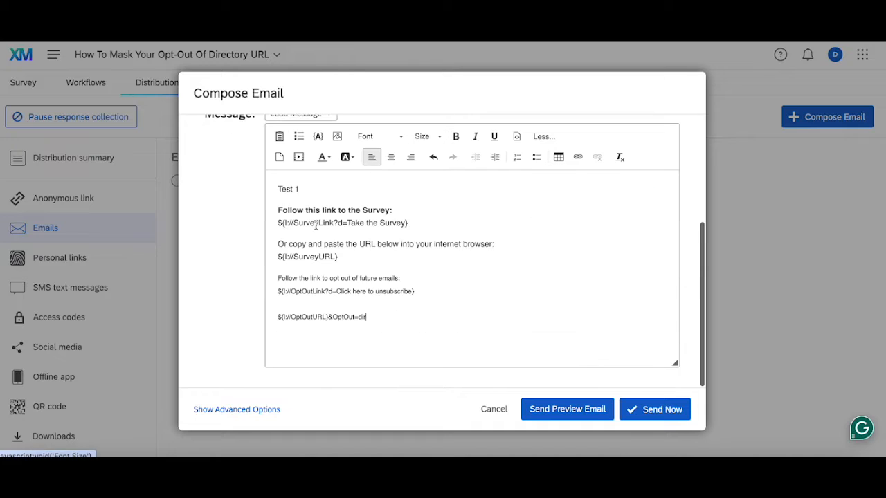
Step: Send the email immediately and refresh the survey's list of email distributions
{"action": "left_click", "coordinate": [668, 413]}
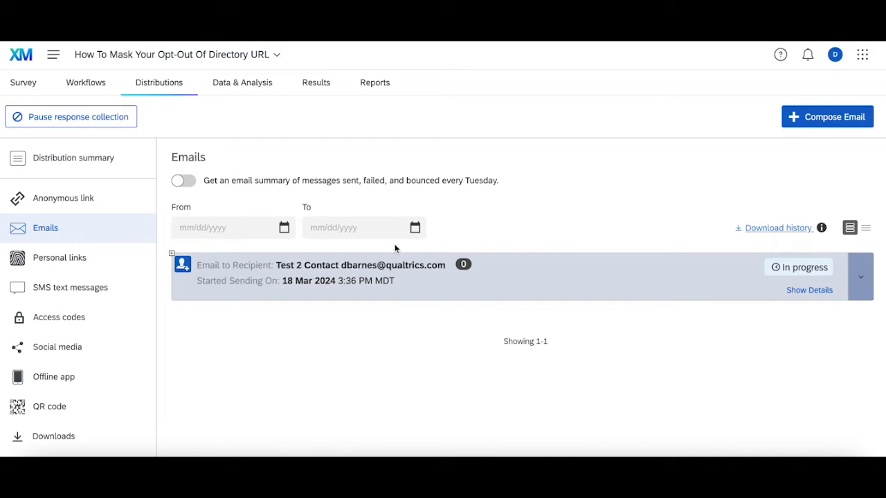
{"action": "key", "text": "super+r"}
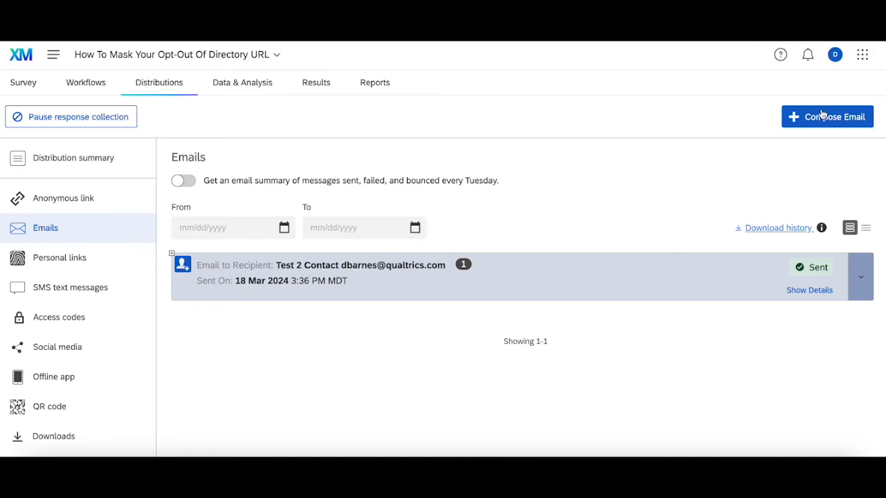
Step: Start another email and duplicate its opt-out link line two lines below the original in the message
{"action": "left_click", "coordinate": [821, 115]}
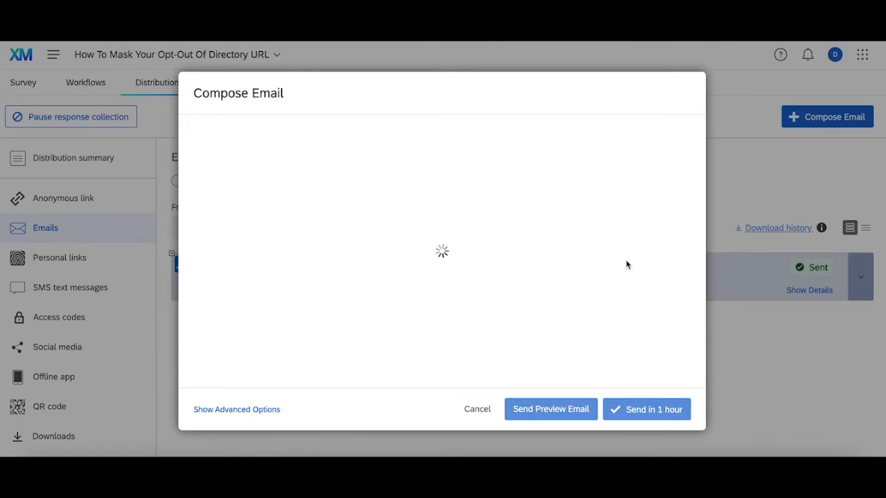
{"action": "scroll", "coordinate": [595, 263], "scroll_direction": "down", "scroll_amount": 2}
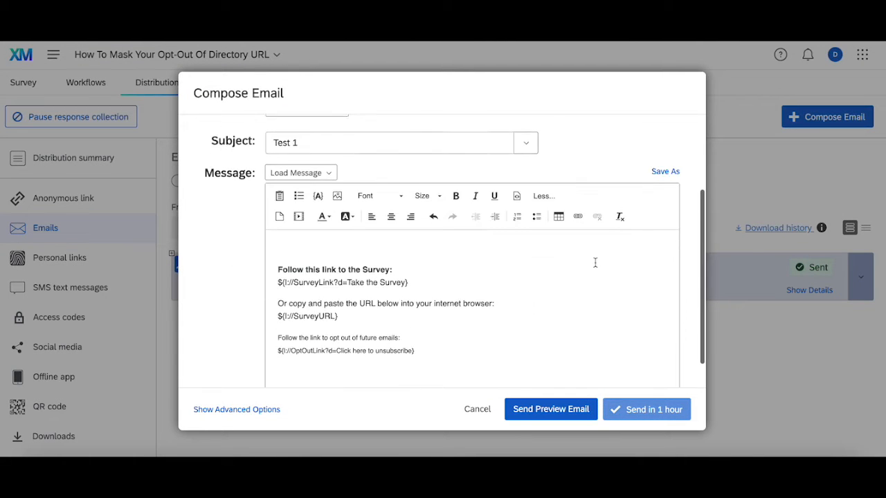
{"action": "scroll", "coordinate": [595, 262], "scroll_direction": "down", "scroll_amount": 1}
{"action": "left_click", "coordinate": [436, 316]}
{"action": "triple_click", "coordinate": [365, 316]}
{"action": "key", "text": "ctrl+c"}
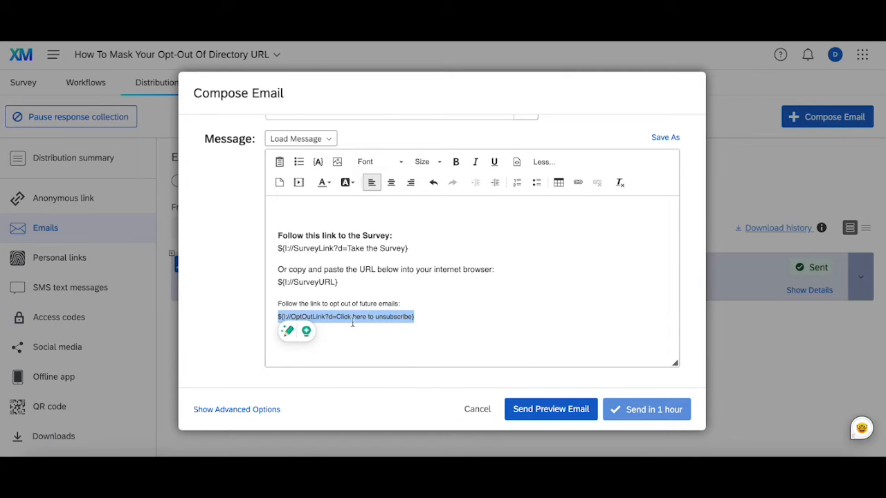
{"action": "left_click", "coordinate": [444, 313]}
{"action": "key", "text": "Return"}
{"action": "key", "text": "Return"}
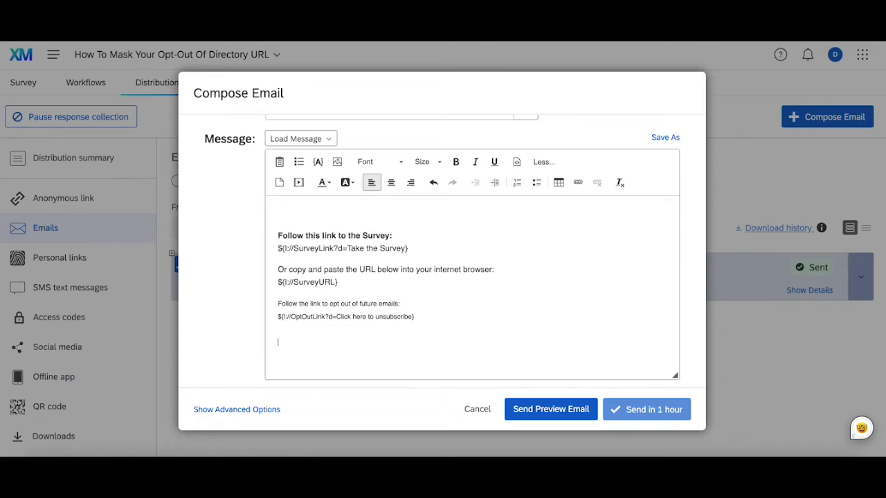
{"action": "key", "text": "ctrl+v"}
Step: Extend the first opt-out link's text with "from contact list" and the duplicate's text with "from directory"
{"action": "type", "text": "from contact list"}
{"action": "left_click", "coordinate": [413, 341]}
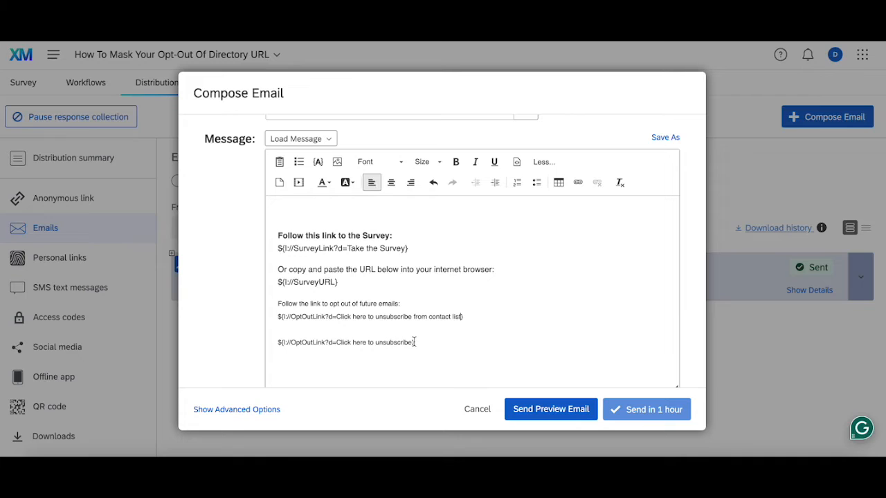
{"action": "type", "text": "from directory"}
Step: Move d=Click here to unsubscribe from directory to its own line below and change the duplicate link to ${l://OptOutURL}&OptOut=dir
{"action": "left_click_drag", "start_coordinate": [328, 342], "coordinate": [453, 342]}
{"action": "key", "text": "ctrl+c"}
{"action": "key", "text": "BackSpace"}
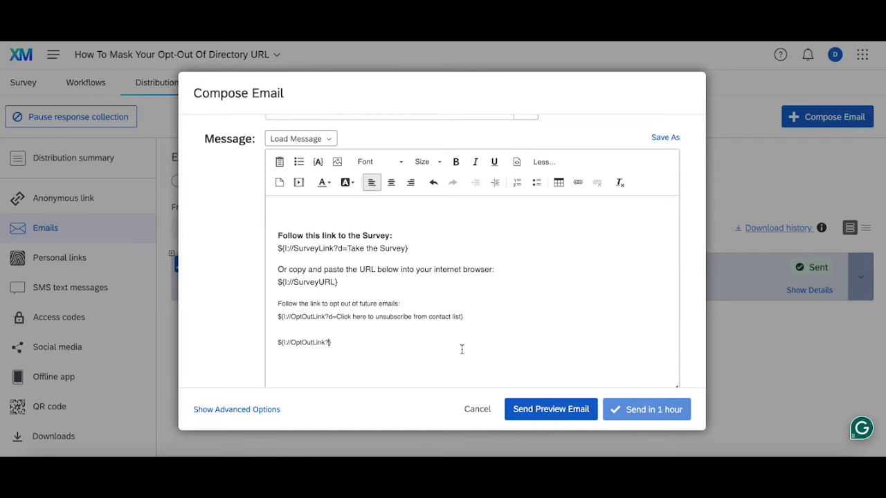
{"action": "key", "text": "ctrl+v"}
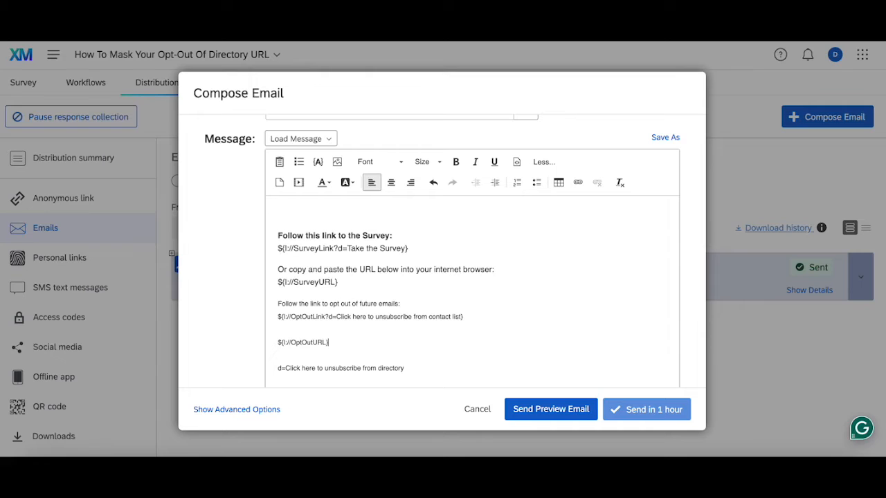
{"action": "type", "text": "OptOut=dir"}
{"action": "left_click", "coordinate": [517, 164]}
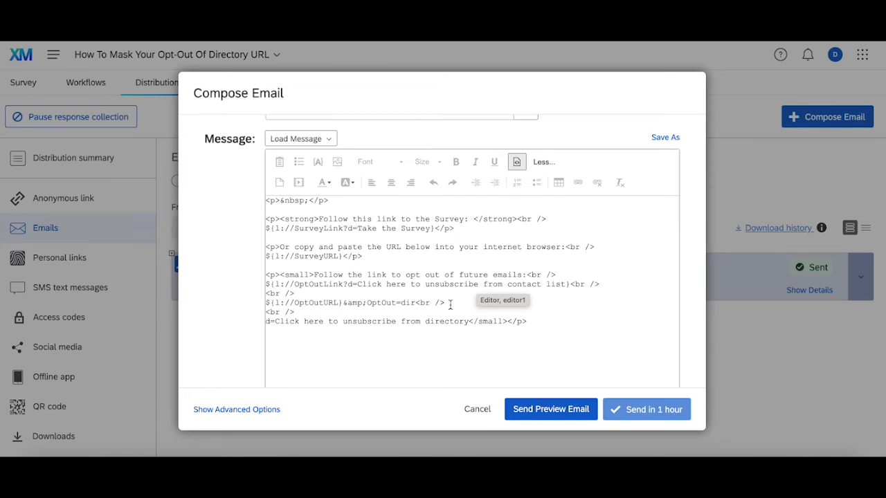
{"action": "left_click", "coordinate": [415, 303]}
{"action": "left_click_drag", "start_coordinate": [414, 302], "coordinate": [267, 302]}
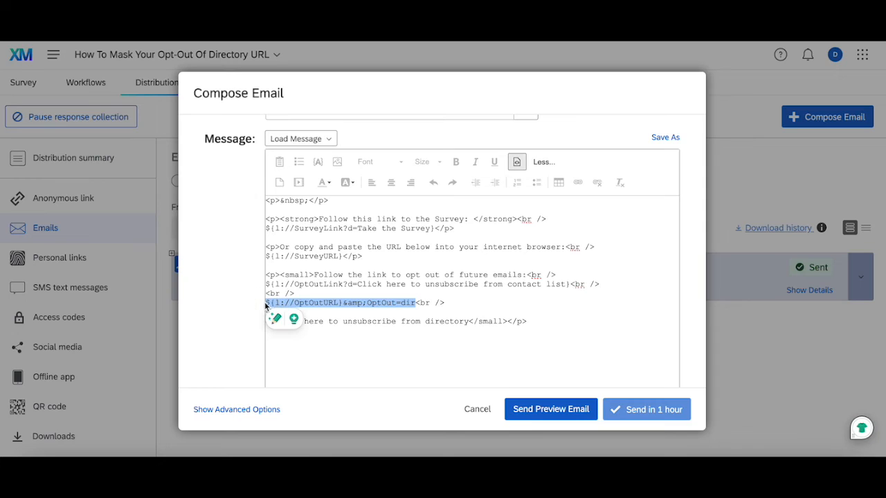
{"action": "left_click", "coordinate": [516, 161]}
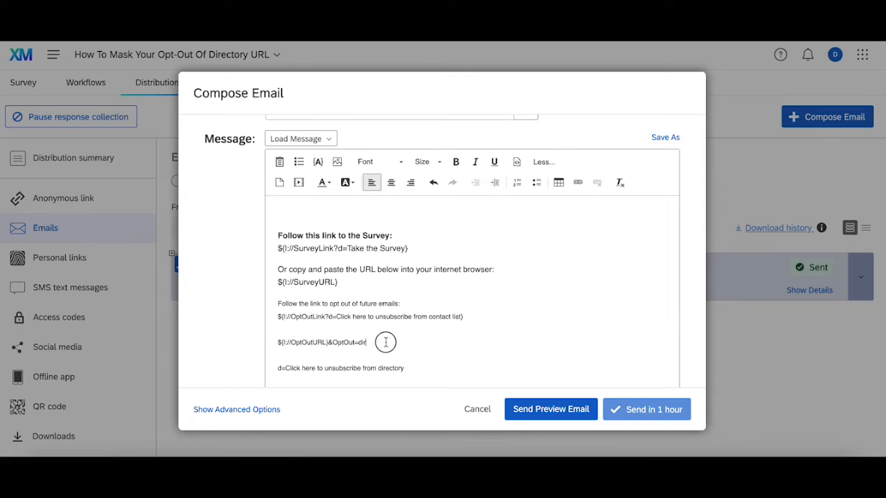
Step: Copy the directory opt-out URL and its display text line, and remove both from the message
{"action": "left_click_drag", "start_coordinate": [385, 339], "coordinate": [263, 340]}
{"action": "left_click_drag", "start_coordinate": [406, 367], "coordinate": [270, 338]}
{"action": "key", "text": "ctrl+c"}
{"action": "key", "text": "BackSpace"}
{"action": "key", "text": "BackSpace"}
{"action": "key", "text": "BackSpace"}
Step: In the message's HTML source, add an <a> </a> pair after the last paragraph and paste the copied URL and display text below it
{"action": "left_click", "coordinate": [516, 161]}
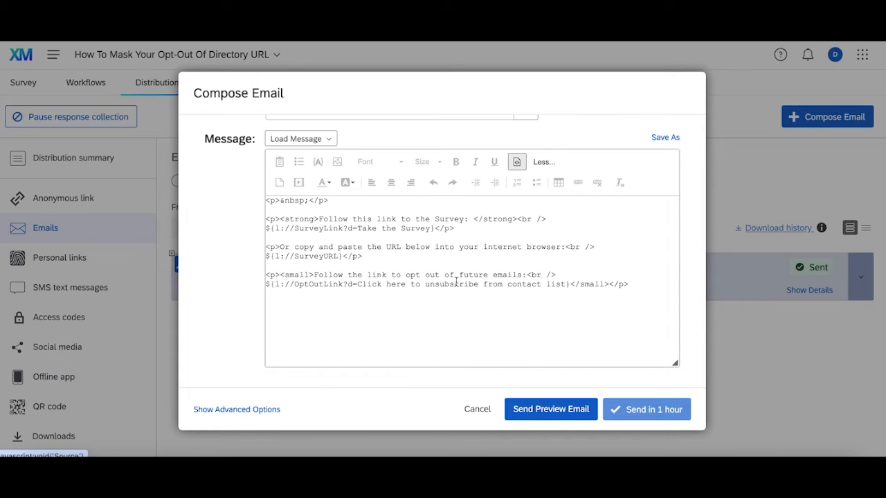
{"action": "left_click", "coordinate": [629, 283]}
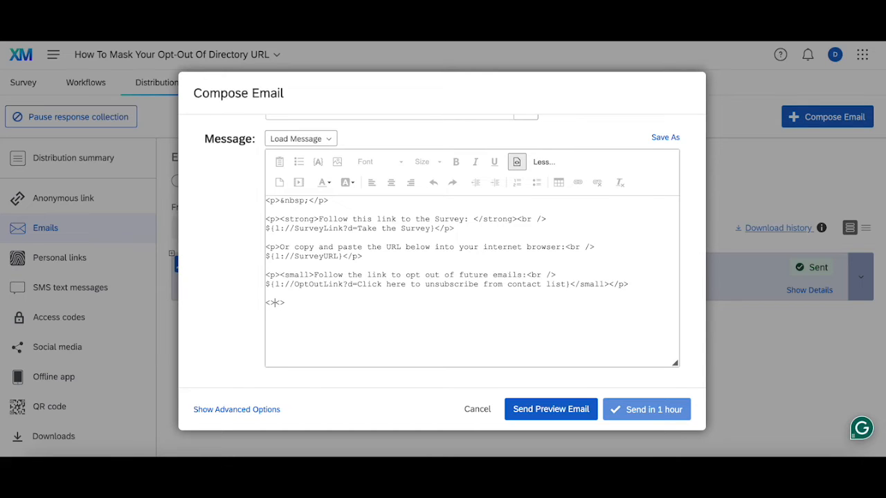
{"action": "type", "text": "a><"}
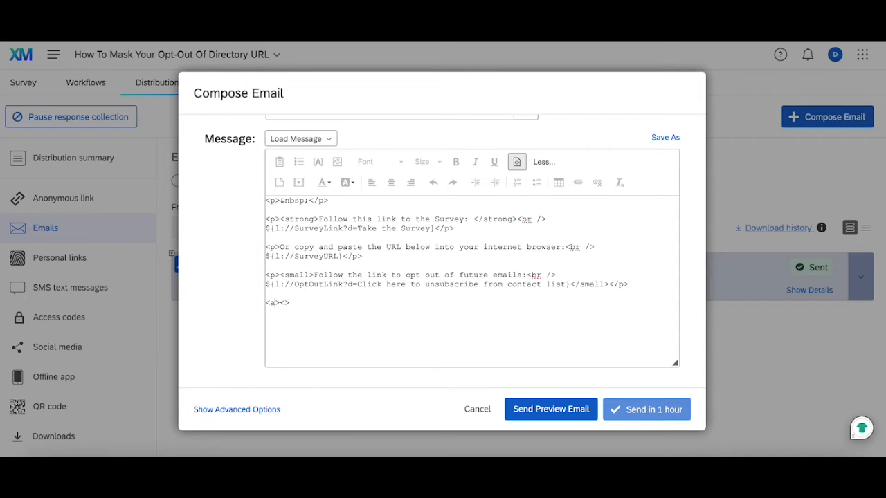
{"action": "type", "text": "a/"}
{"action": "left_click", "coordinate": [280, 302]}
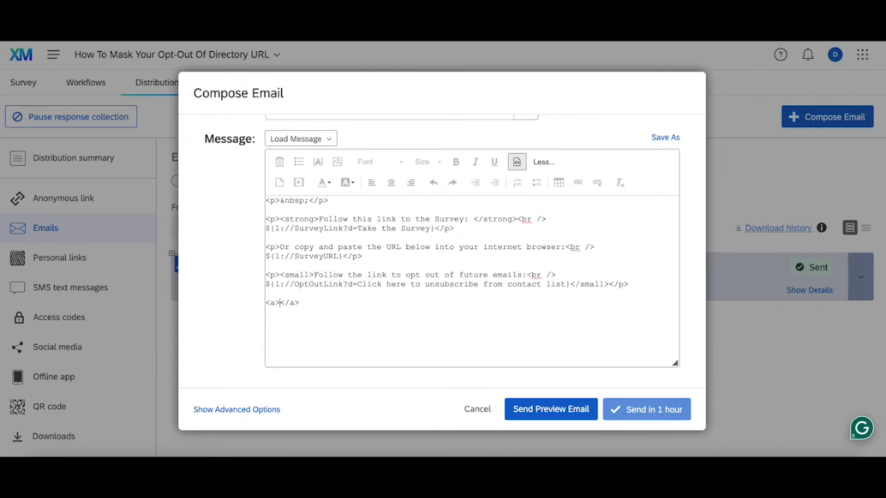
{"action": "left_click", "coordinate": [434, 302]}
{"action": "key", "text": "ctrl+v"}
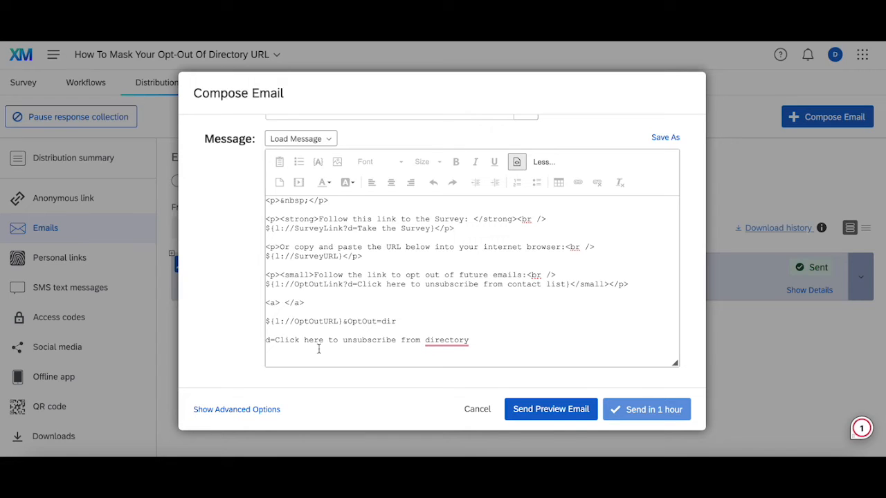
Step: Remove the d= prefix from the directory unsubscribe text and move the text between the <a> and </a> tags on the same line
{"action": "left_click_drag", "start_coordinate": [276, 339], "coordinate": [265, 339]}
{"action": "key", "text": "BackSpace"}
{"action": "triple_click", "coordinate": [281, 342]}
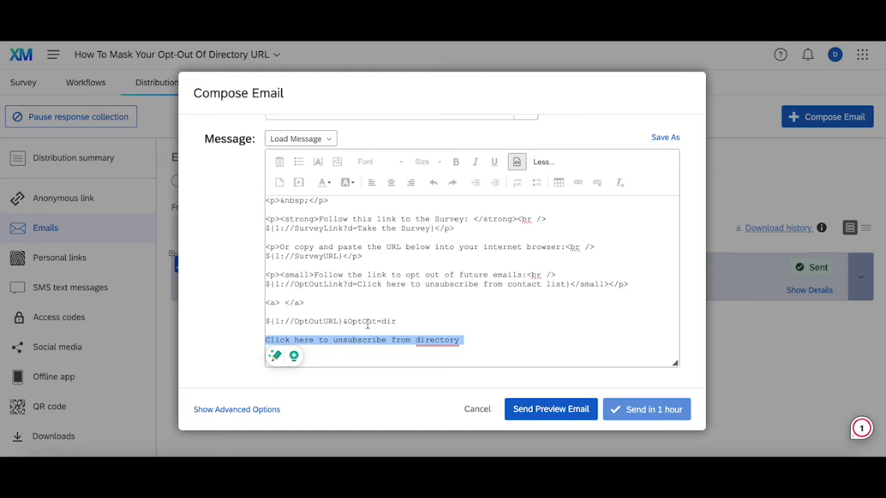
{"action": "key", "text": "ctrl+x"}
{"action": "left_click", "coordinate": [283, 302]}
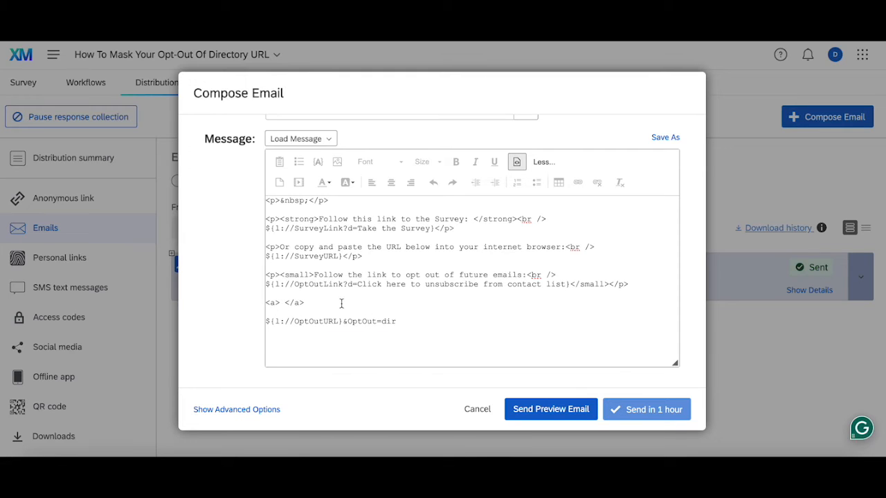
{"action": "key", "text": "ctrl+v"}
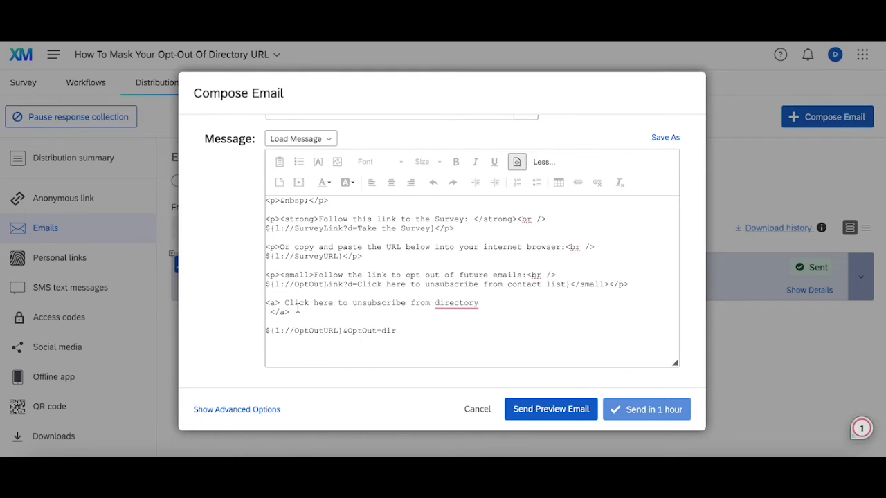
{"action": "key", "text": "BackSpace"}
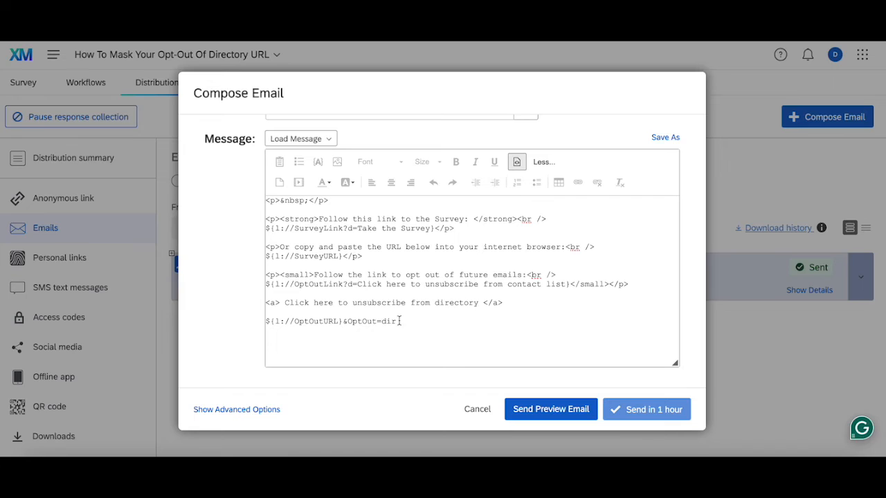
Step: Move the ${l://OptOutURL}&OptOut=dir line into the opening <a> tag as its href value
{"action": "left_click_drag", "start_coordinate": [403, 316], "coordinate": [267, 320]}
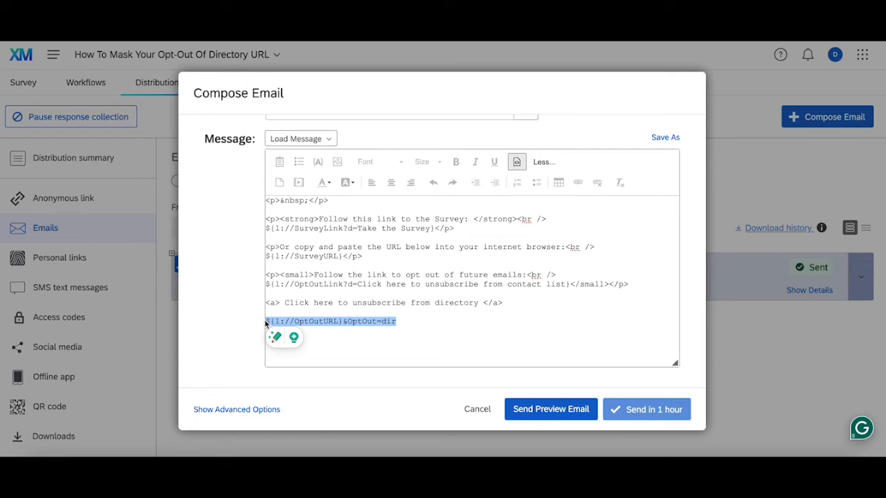
{"action": "key", "text": "ctrl+x"}
{"action": "key", "text": "ctrl+v"}
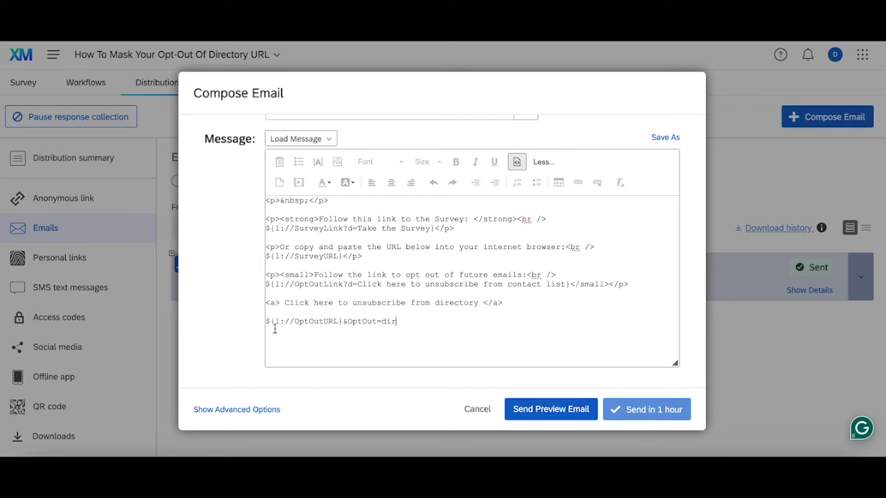
{"action": "triple_click", "coordinate": [302, 319]}
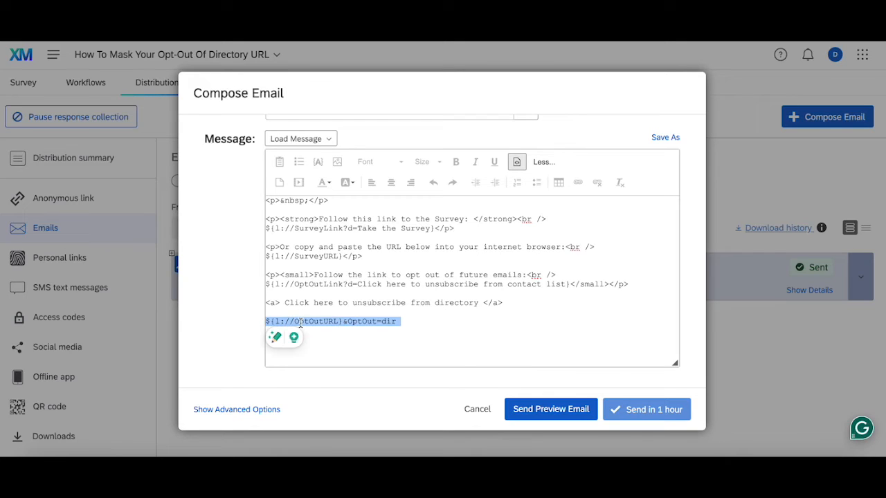
{"action": "key", "text": "BackSpace"}
{"action": "left_click", "coordinate": [275, 305]}
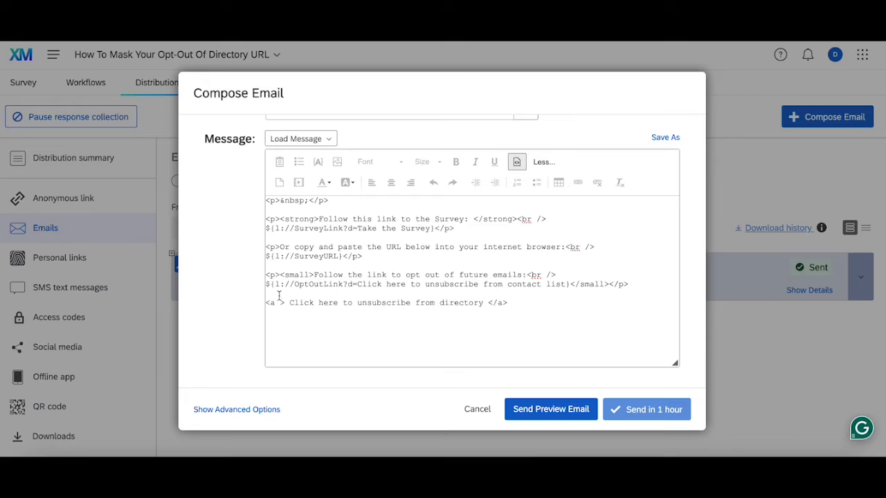
{"action": "type", "text": "href"}
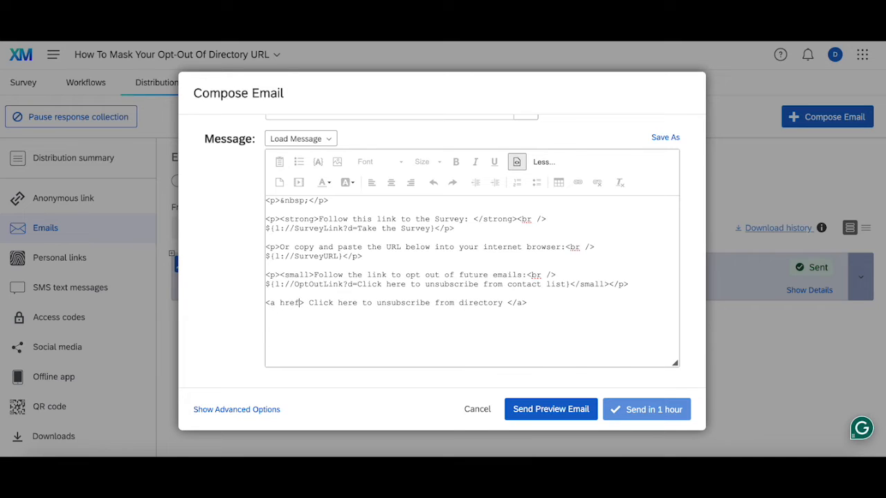
{"action": "type", "text": "="}
{"action": "key", "text": "ctrl+v"}
{"action": "type", "text": "&OptOut=dir"}
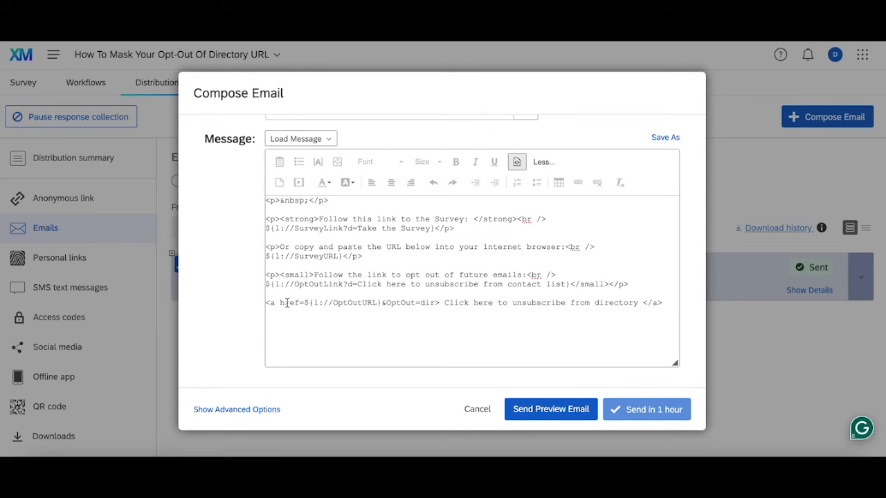
Step: Examine the link's URL and display text in the HTML source and how the link renders in the message
{"action": "double_click", "coordinate": [295, 303]}
{"action": "left_click_drag", "start_coordinate": [304, 303], "coordinate": [435, 301]}
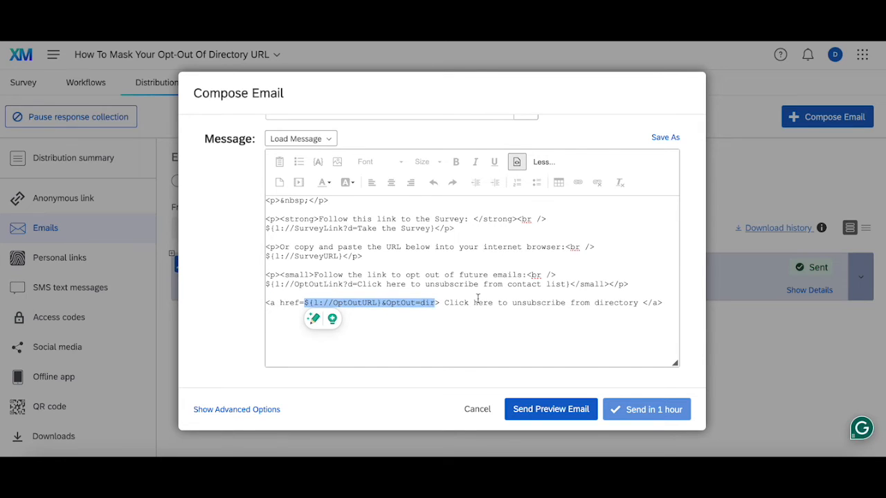
{"action": "left_click", "coordinate": [444, 304]}
{"action": "left_click_drag", "start_coordinate": [445, 305], "coordinate": [641, 305]}
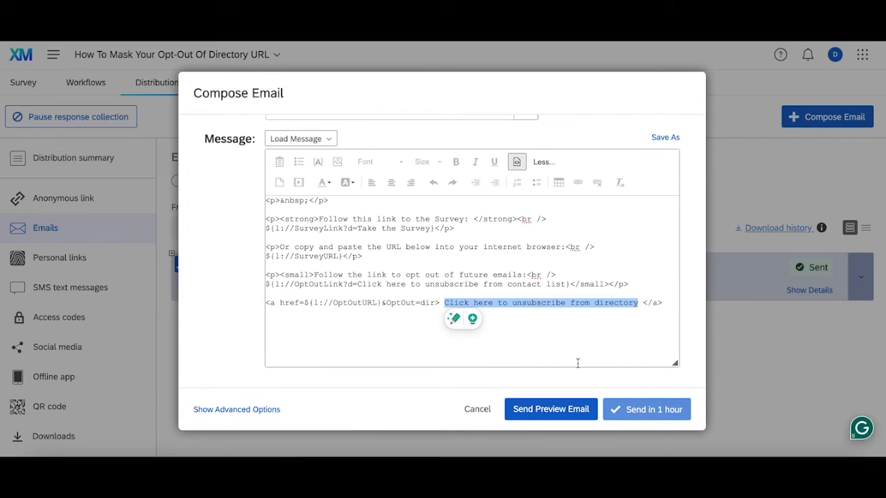
{"action": "scroll", "coordinate": [542, 369], "scroll_direction": "up", "scroll_amount": 3}
{"action": "left_click", "coordinate": [516, 310]}
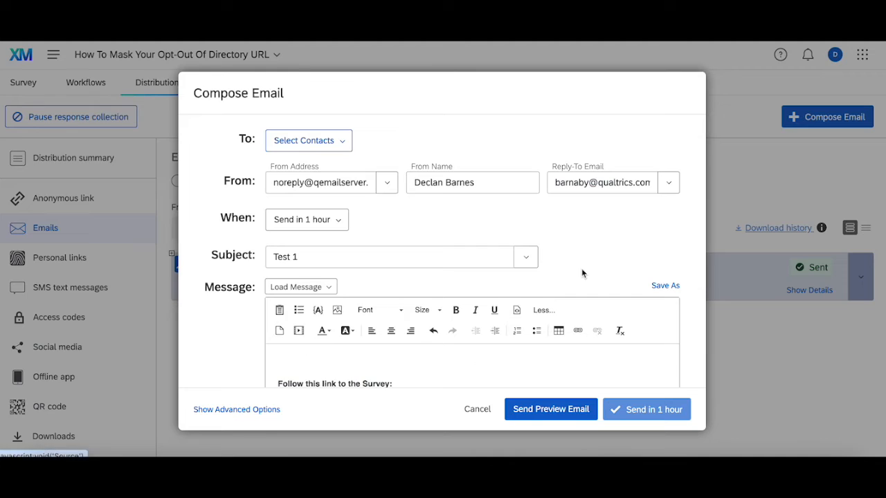
{"action": "scroll", "coordinate": [581, 265], "scroll_direction": "down", "scroll_amount": 3}
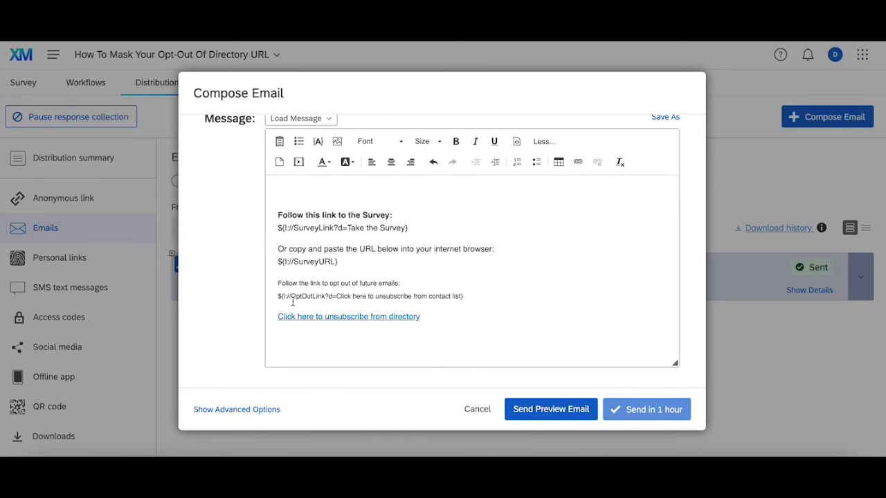
{"action": "left_click", "coordinate": [517, 141]}
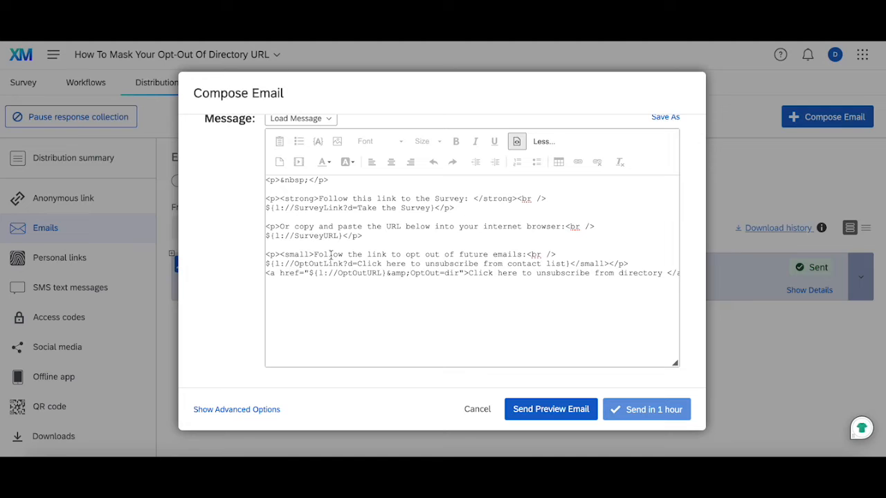
{"action": "left_click", "coordinate": [518, 142]}
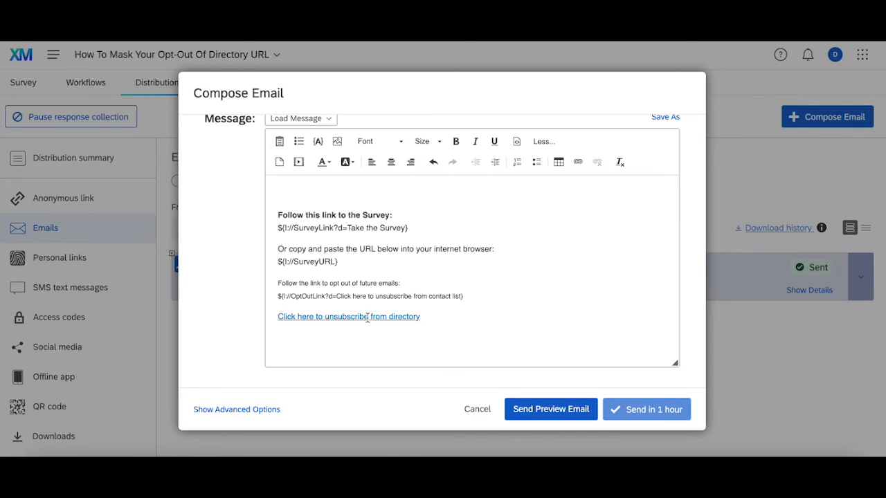
Step: Set the email's sending time to Send Now
{"action": "scroll", "coordinate": [564, 367], "scroll_direction": "up", "scroll_amount": 3}
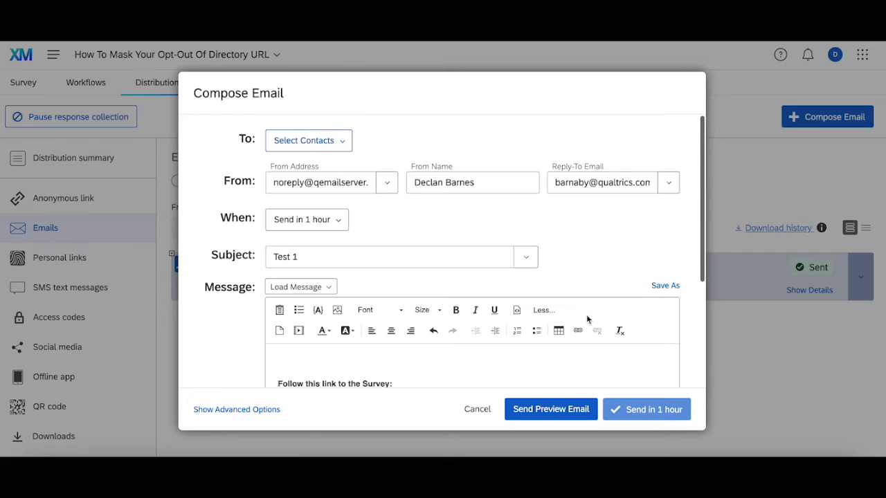
{"action": "left_click", "coordinate": [322, 228]}
{"action": "left_click", "coordinate": [326, 243]}
Step: Address the email to the Test 2 contact from the personal library's Email Distribution Test List and send it
{"action": "left_click", "coordinate": [323, 148]}
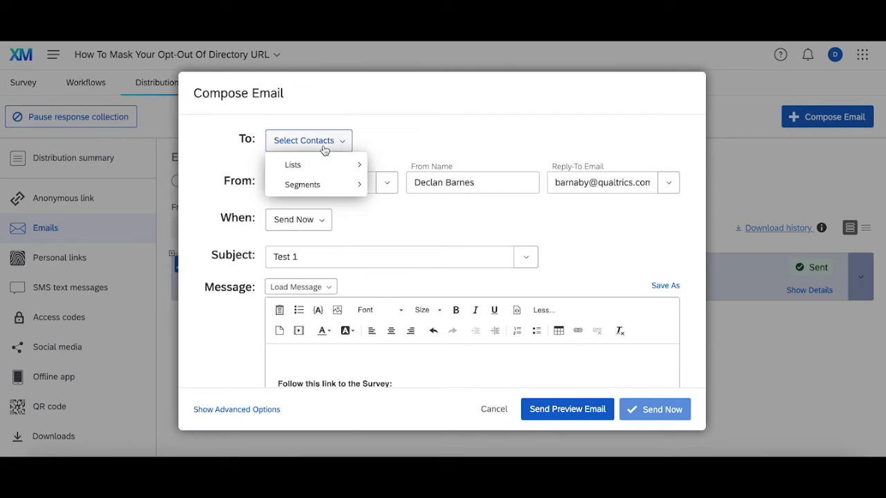
{"action": "mouse_move", "coordinate": [326, 166]}
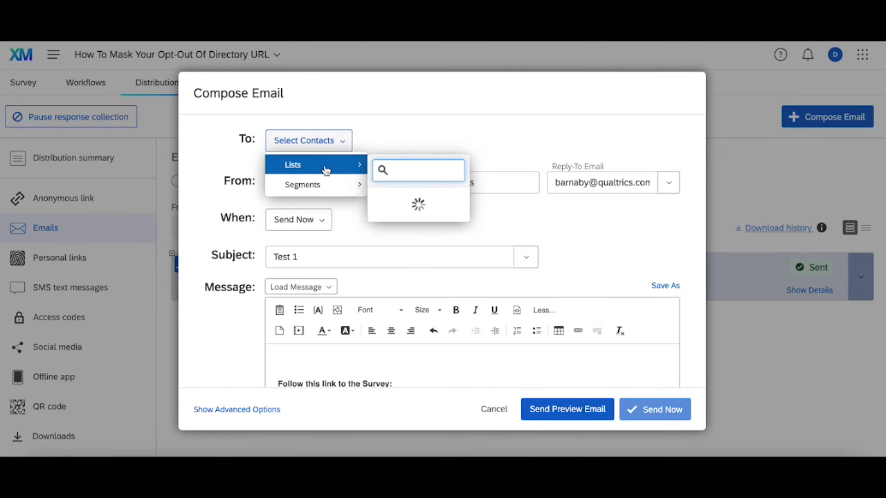
{"action": "mouse_move", "coordinate": [415, 134]}
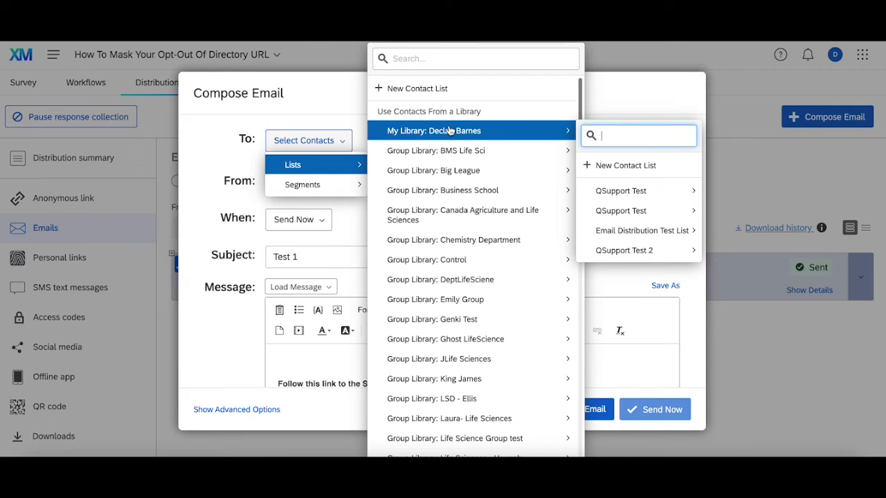
{"action": "mouse_move", "coordinate": [676, 231]}
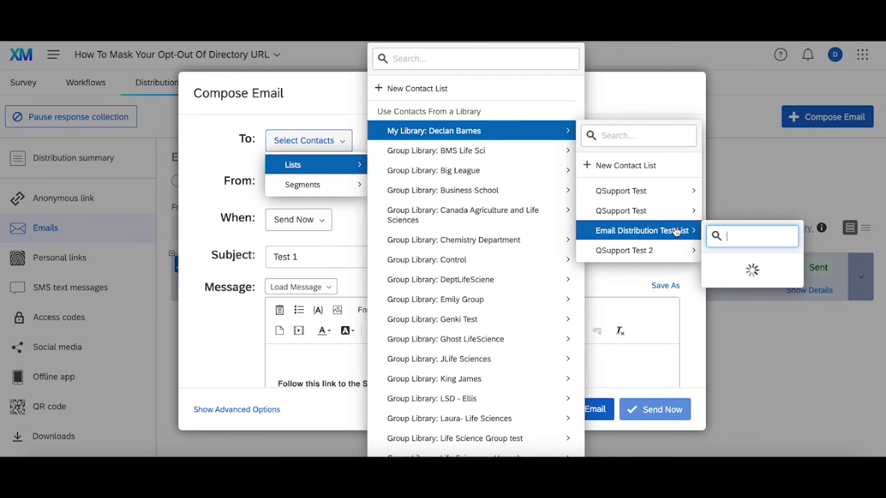
{"action": "left_click", "coordinate": [484, 346]}
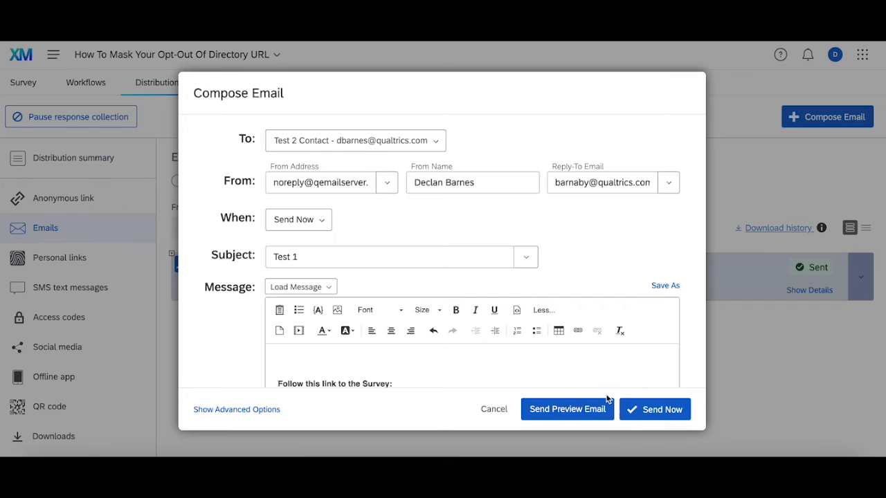
{"action": "left_click", "coordinate": [654, 413]}
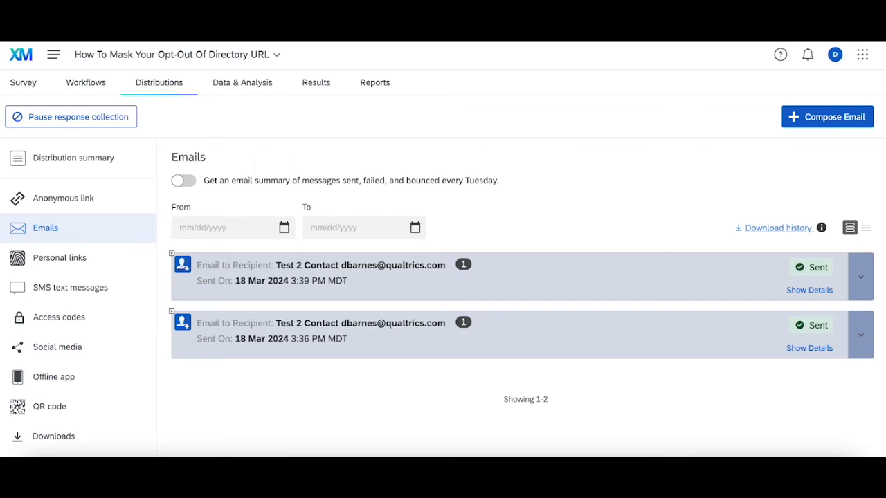
Step: Start a new email and paste a copy of the opt-out link two lines below the original in the message
{"action": "left_click", "coordinate": [845, 119]}
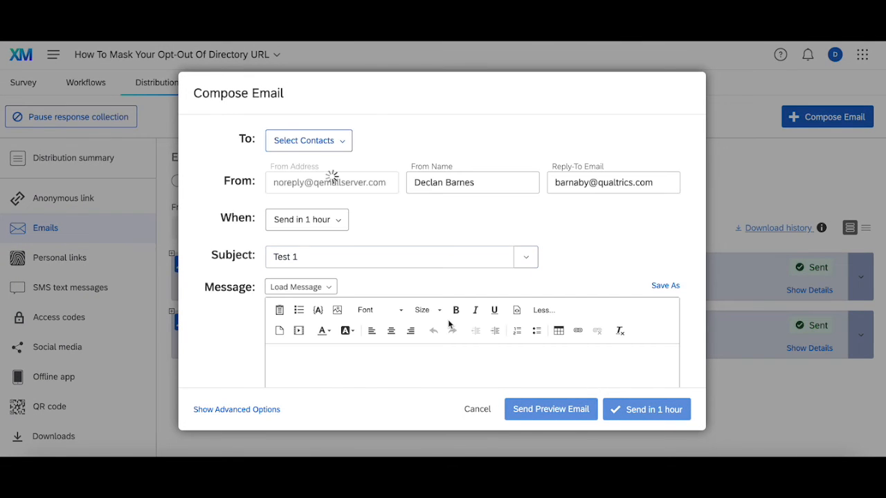
{"action": "scroll", "coordinate": [370, 345], "scroll_direction": "down", "scroll_amount": 2}
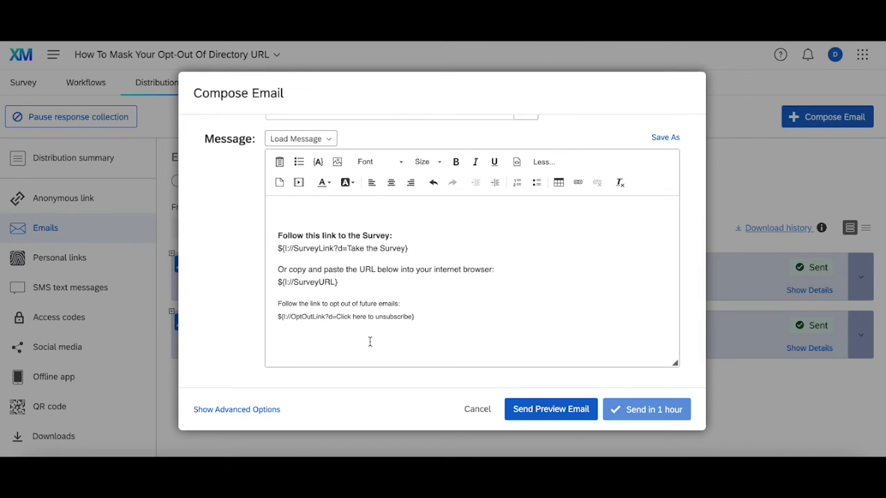
{"action": "triple_click", "coordinate": [377, 318]}
{"action": "key", "text": "ctrl+c"}
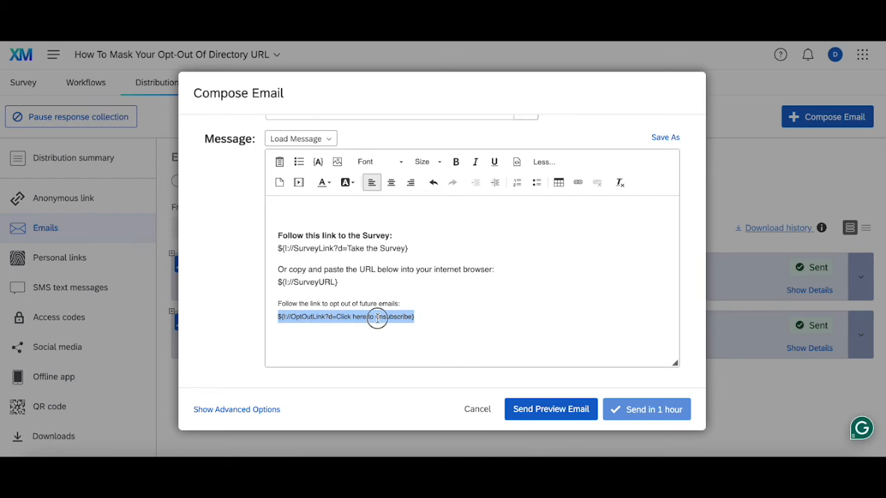
{"action": "left_click", "coordinate": [378, 346]}
{"action": "key", "text": "Return"}
{"action": "key", "text": "Return"}
{"action": "key", "text": "ctrl+v"}
Step: Change the duplicated opt-out link to ${l://OptOutURL}&OptOut=dir
{"action": "double_click", "coordinate": [319, 342]}
{"action": "left_click_drag", "start_coordinate": [314, 343], "coordinate": [323, 343]}
{"action": "type", "text": "URL"}
{"action": "left_click", "coordinate": [326, 342]}
{"action": "left_click_drag", "start_coordinate": [325, 342], "coordinate": [413, 341]}
{"action": "key", "text": "BackSpace"}
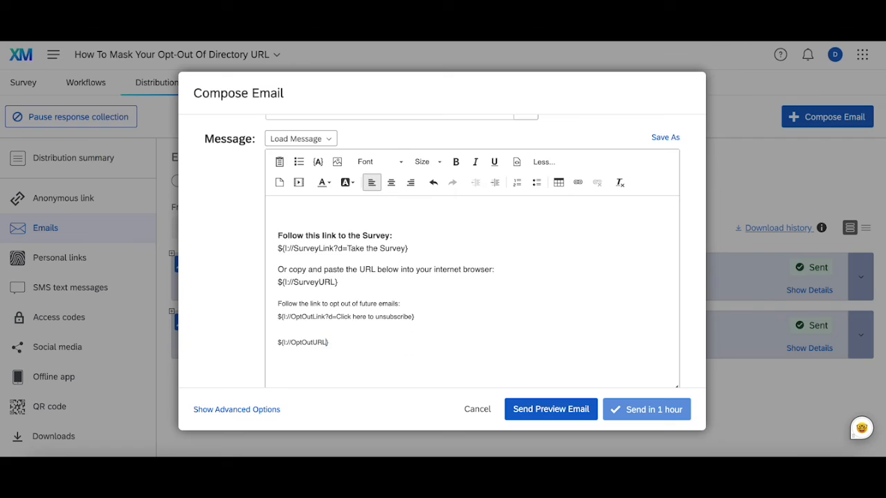
{"action": "type", "text": "&OptOut=dir"}
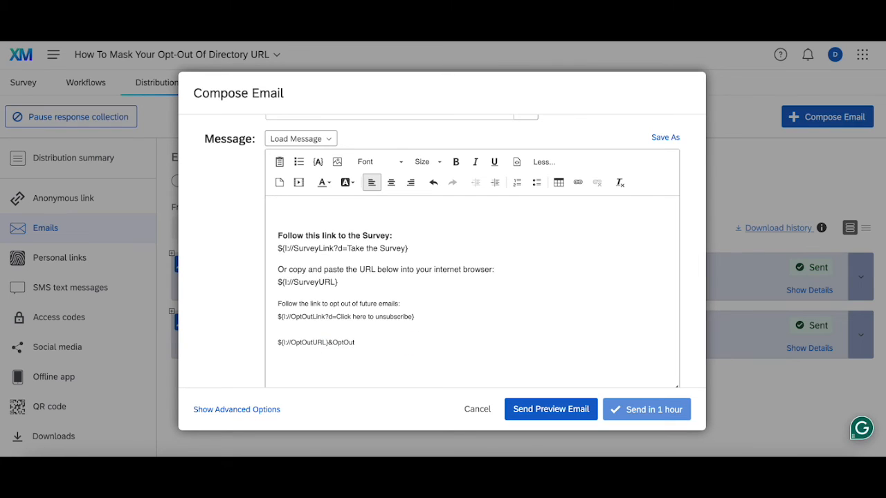
Step: Cut the directory opt-out URL and, in the HTML source, add <a href=${l://OptOutURL}&OptOut=dir> after the last paragraph, without spaces around the equals sign
{"action": "triple_click", "coordinate": [357, 340]}
{"action": "key", "text": "ctrl+x"}
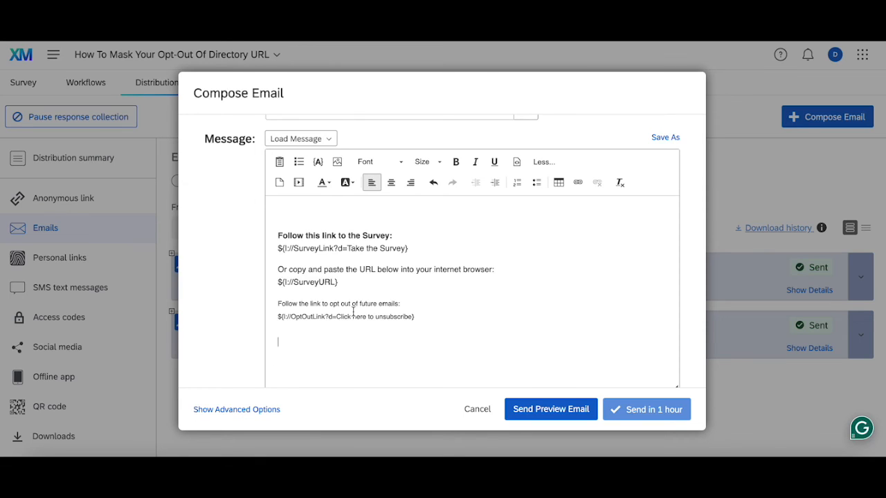
{"action": "left_click", "coordinate": [515, 163]}
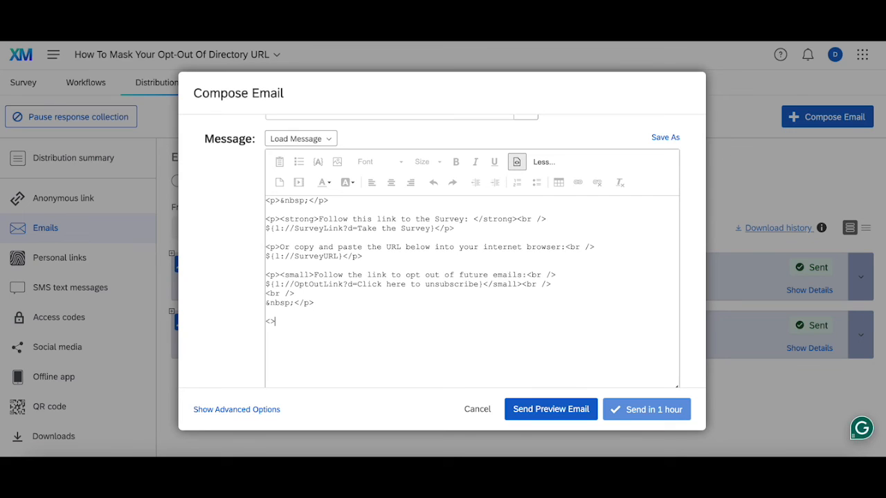
{"action": "type", "text": "a ="}
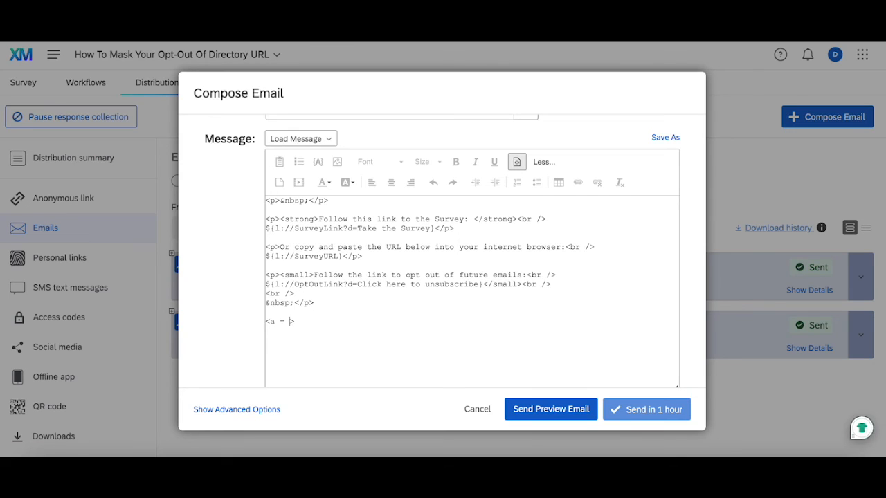
{"action": "key", "text": "BackSpace"}
{"action": "key", "text": "BackSpace"}
{"action": "type", "text": "href ="}
{"action": "key", "text": "ctrl+v"}
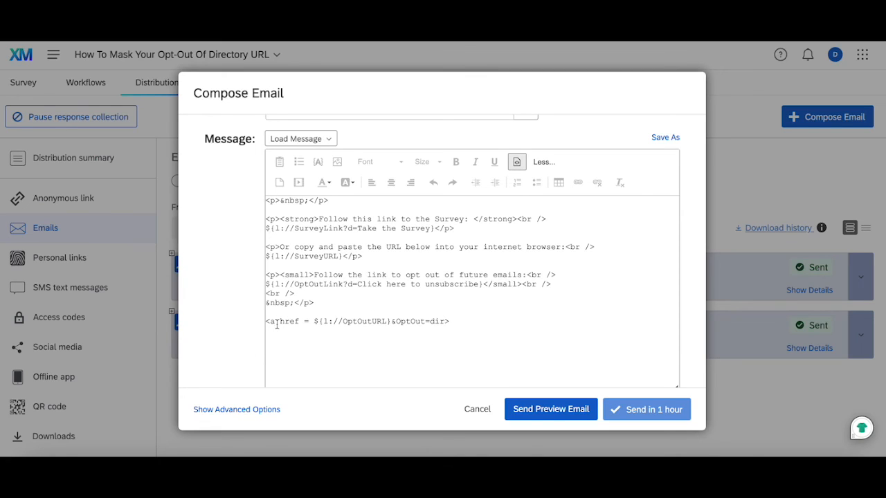
{"action": "left_click", "coordinate": [300, 322]}
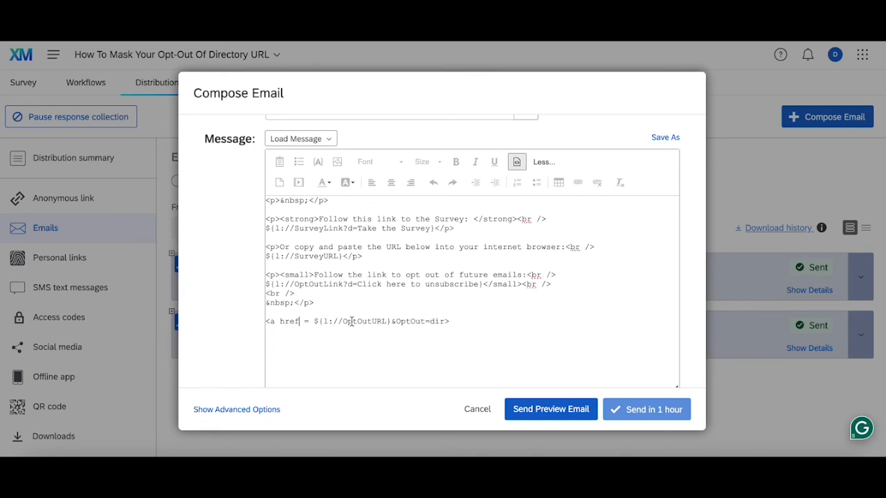
{"action": "key", "text": "Delete"}
{"action": "key", "text": "BackSpace"}
Step: Add the display text "Opt Out of directory" after the opening tag and close the link with </a>
{"action": "left_click", "coordinate": [449, 321]}
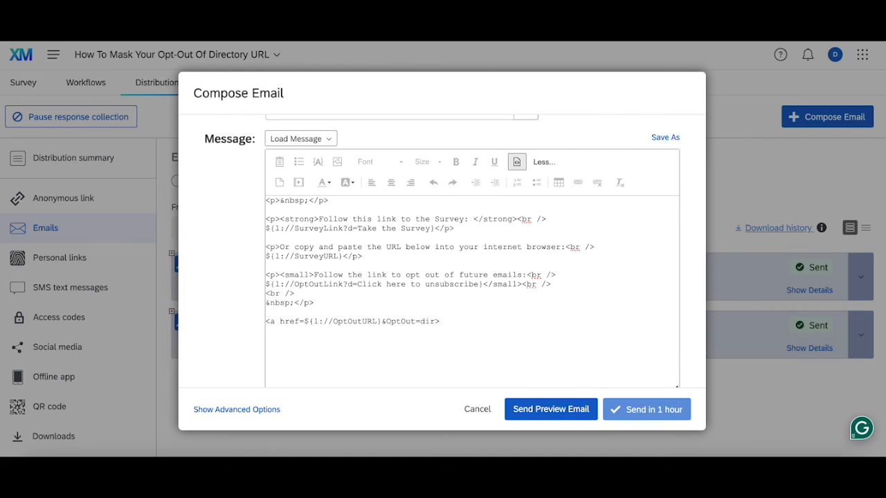
{"action": "type", "text": "Out"}
{"action": "type", "text": "t Out of directory </a>"}
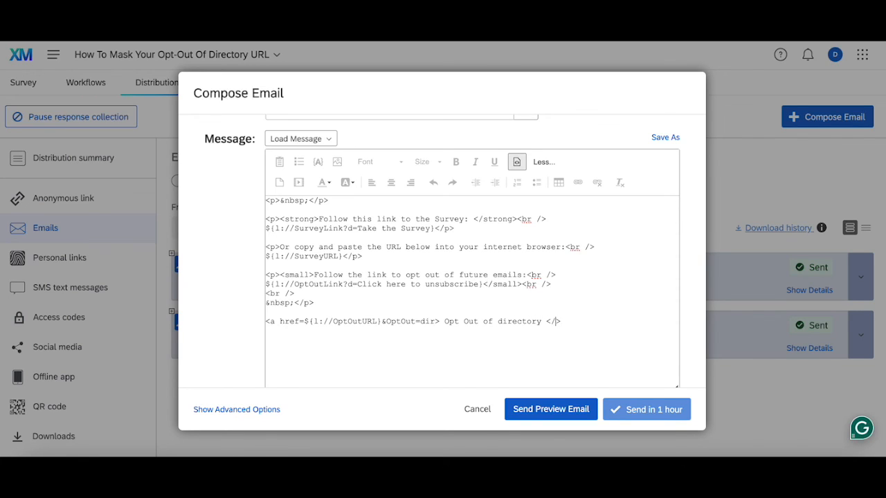